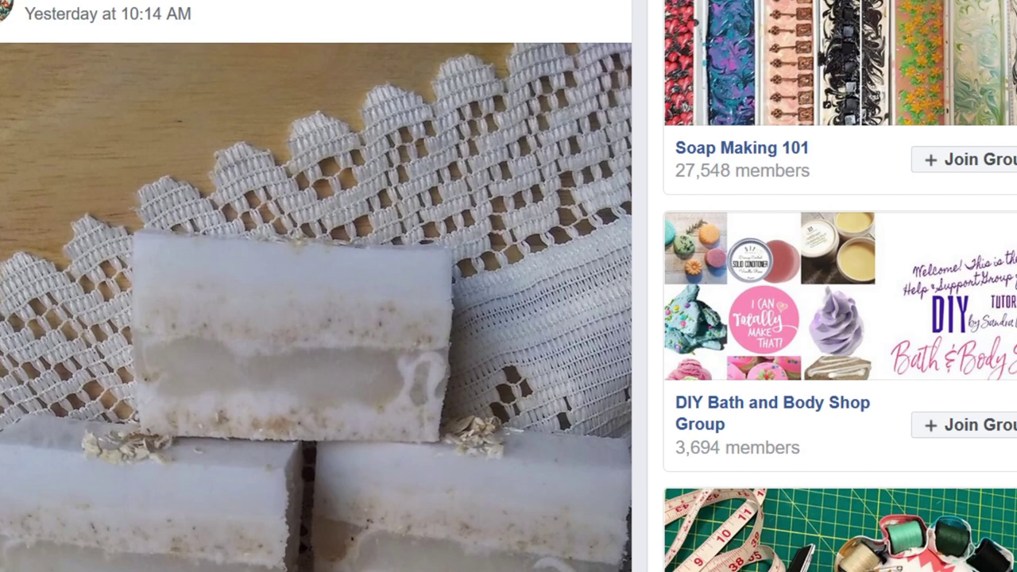
# - Scroll down through the soap-making group's posts in the Facebook feed
pyautogui.scroll(-3, 509, 286)
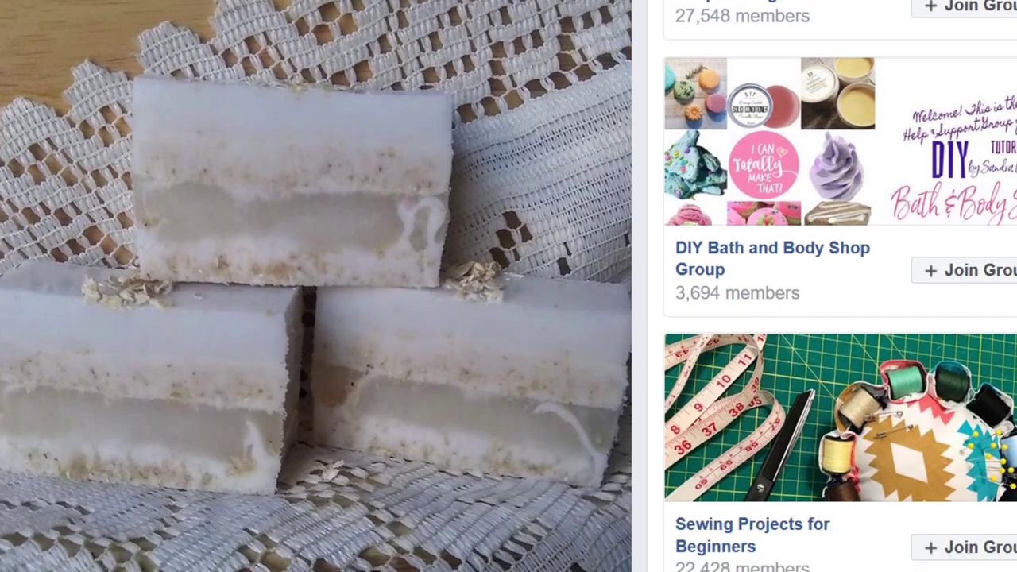
pyautogui.scroll(-10, 509, 286)
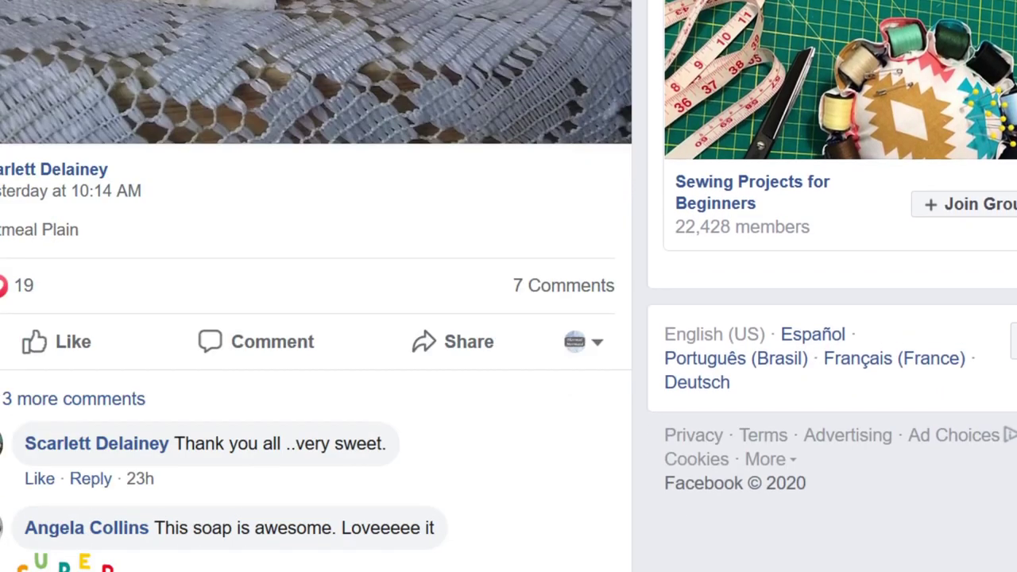
pyautogui.scroll(-15, 318, 286)
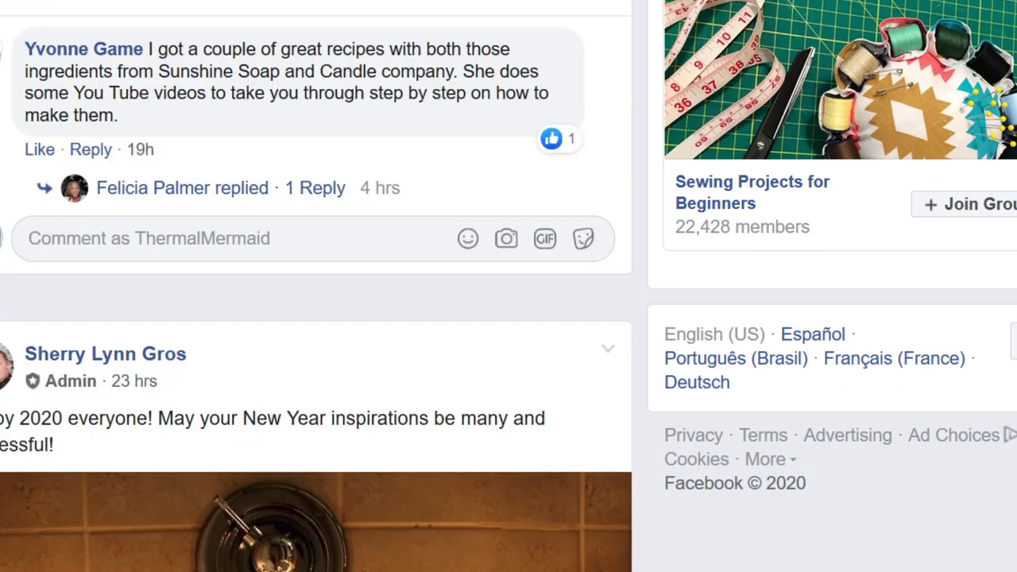
pyautogui.scroll(-5, 318, 286)
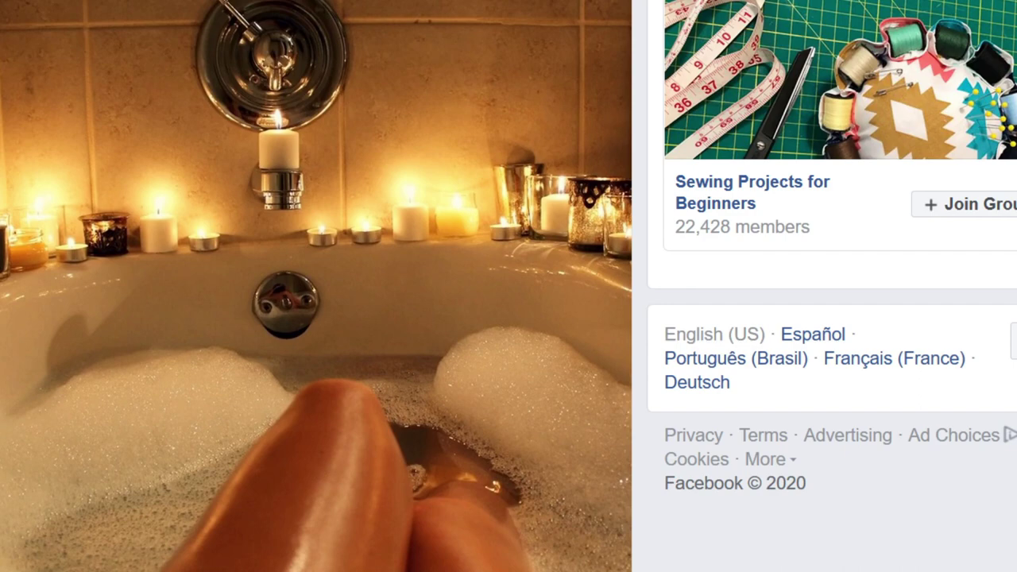
pyautogui.scroll(-12, 317, 286)
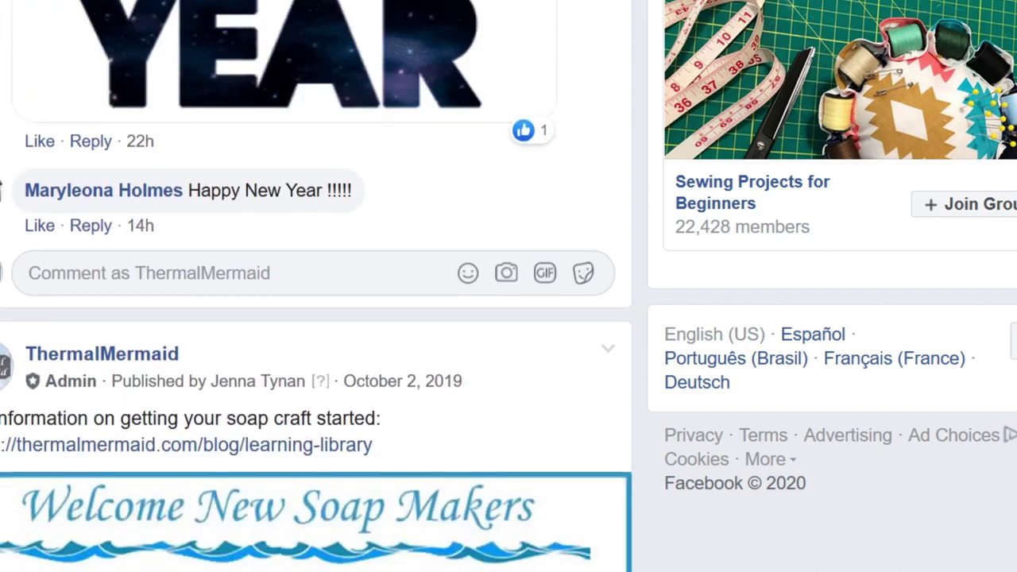
pyautogui.scroll(-15, 318, 286)
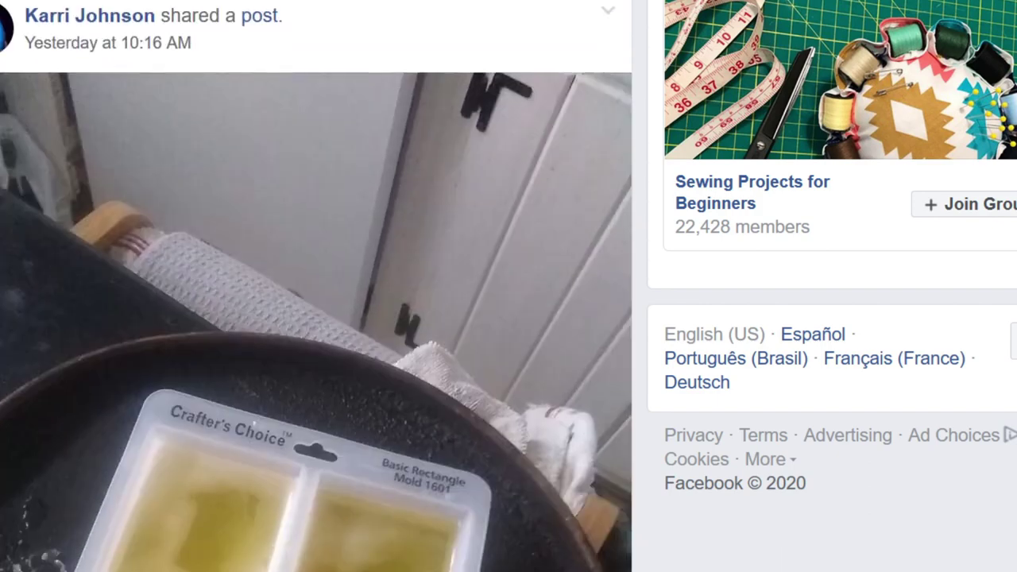
pyautogui.scroll(-3, 317, 286)
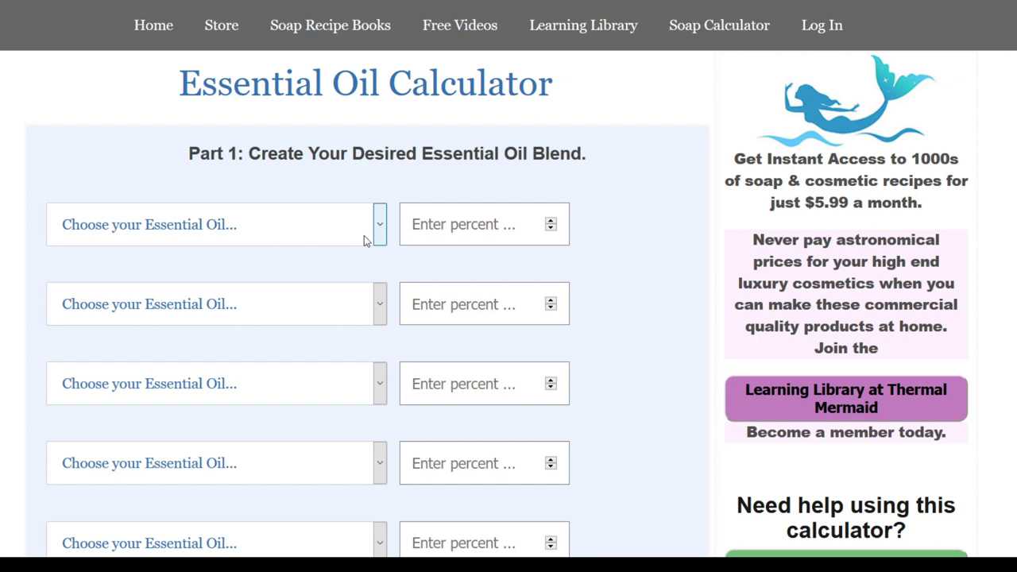
# - Choose Balsam (Peru), Chamomile and Helichrysum as the first three oils
pyautogui.press('b')
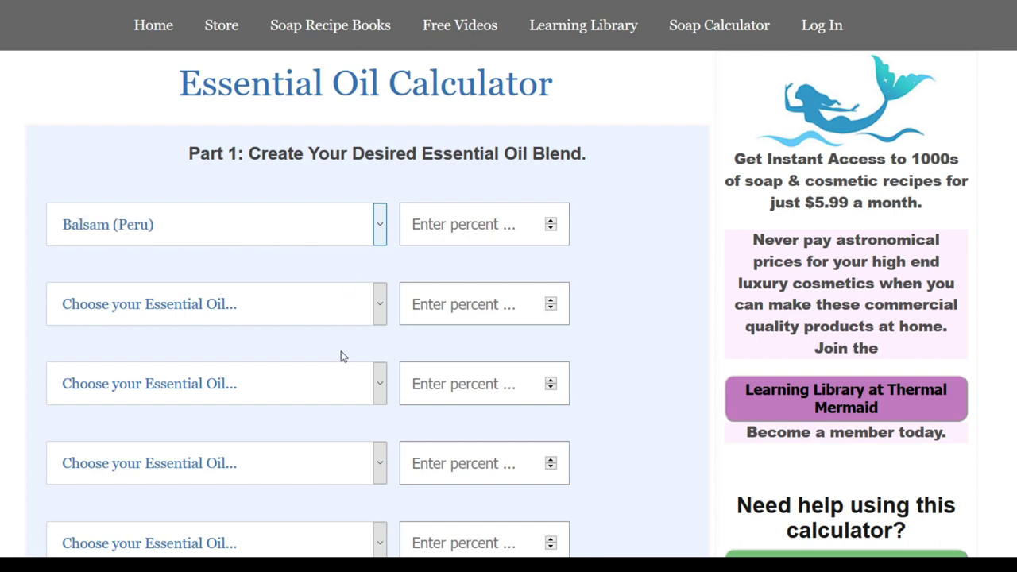
pyautogui.click(378, 320)
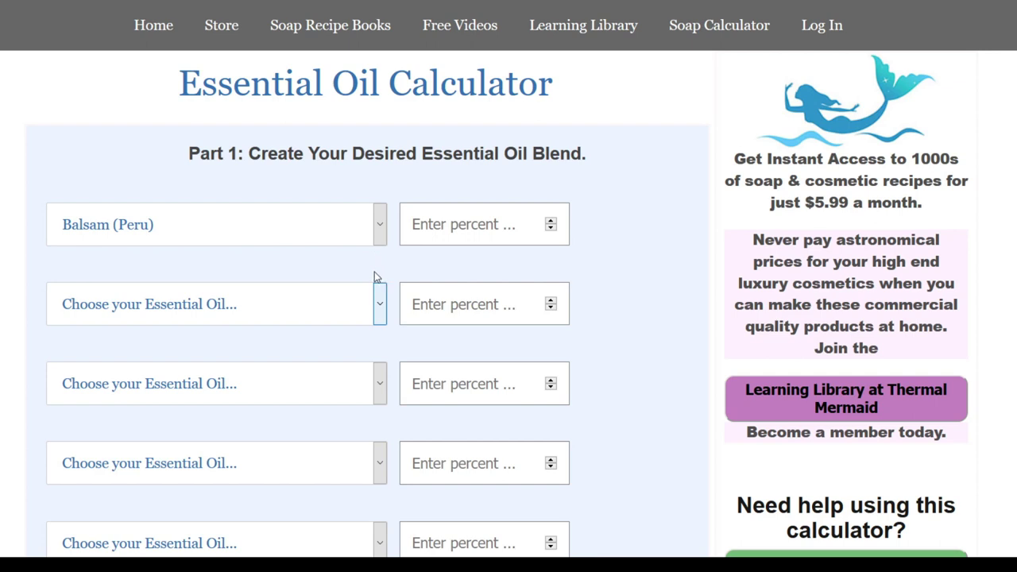
pyautogui.write('ch')
pyautogui.click(381, 385)
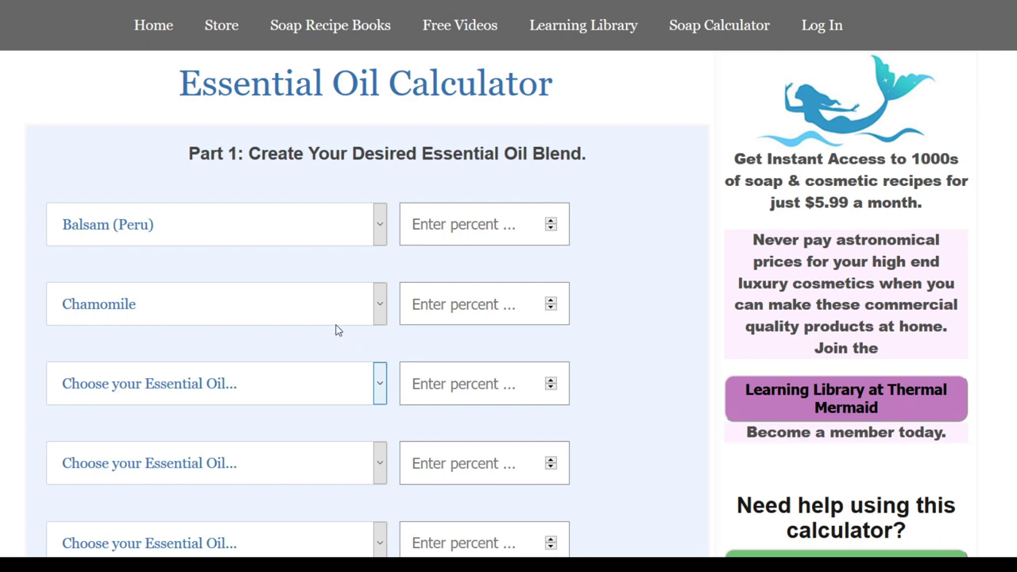
pyautogui.write('he')
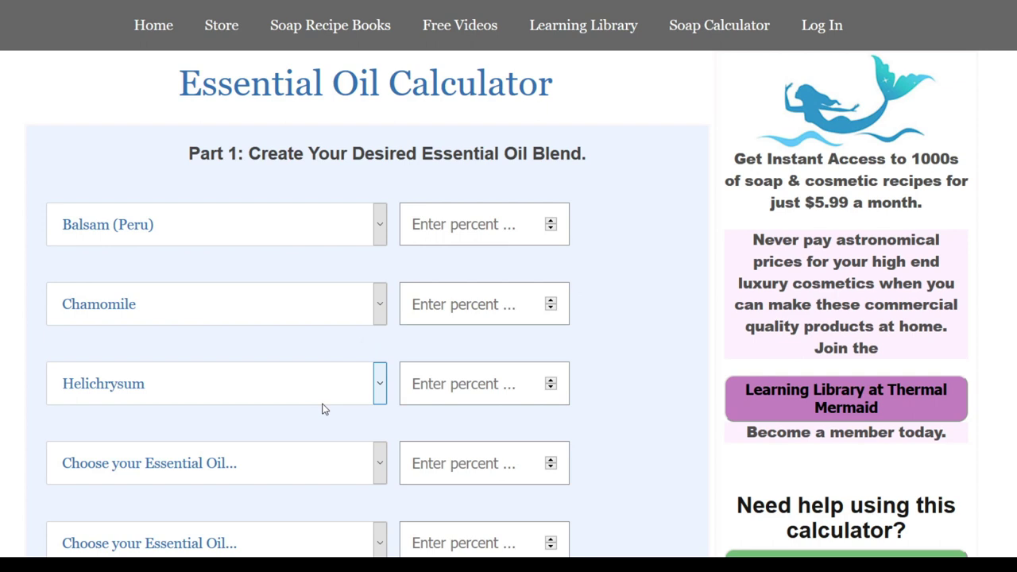
# - Enter 50, 30 and 20 percent for Balsam (Peru), Chamomile and Helichrysum
pyautogui.click(446, 228)
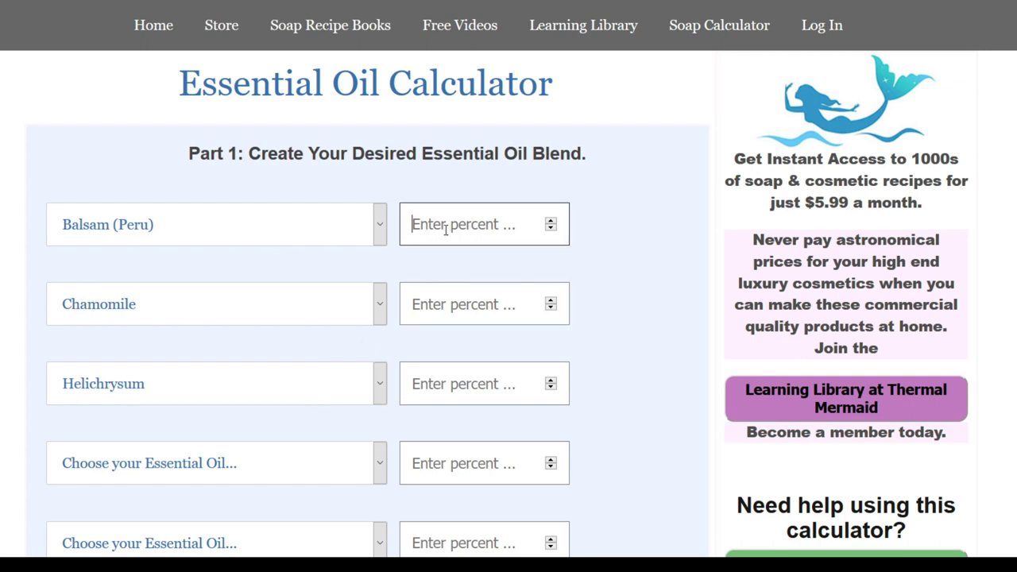
pyautogui.write('50')
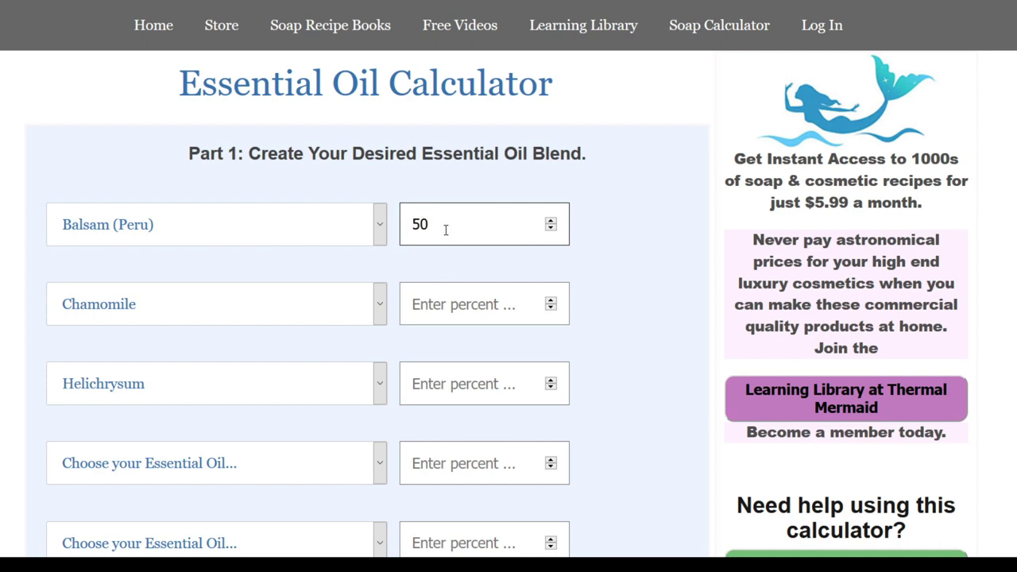
pyautogui.click(443, 302)
pyautogui.write('30')
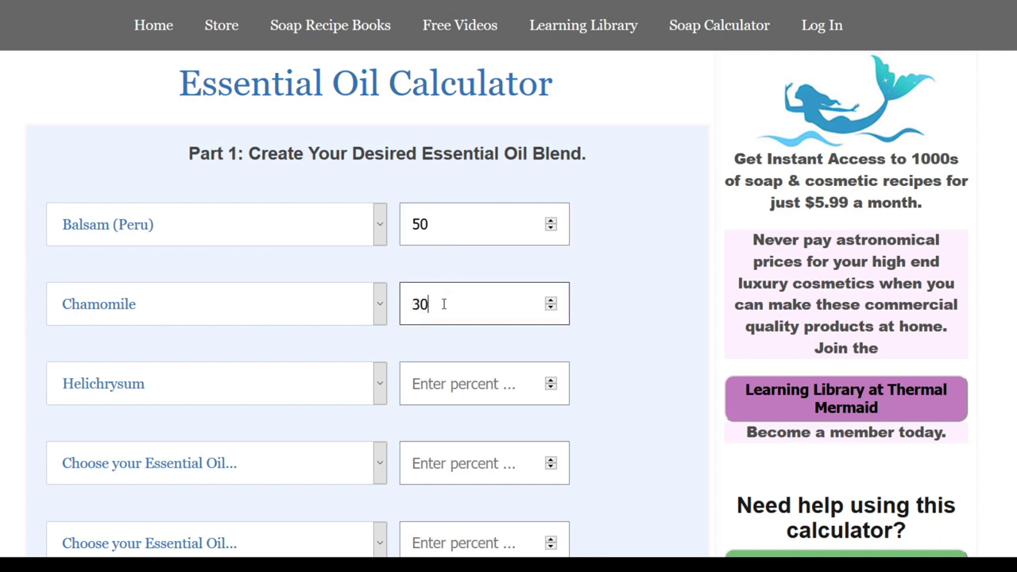
pyautogui.click(433, 369)
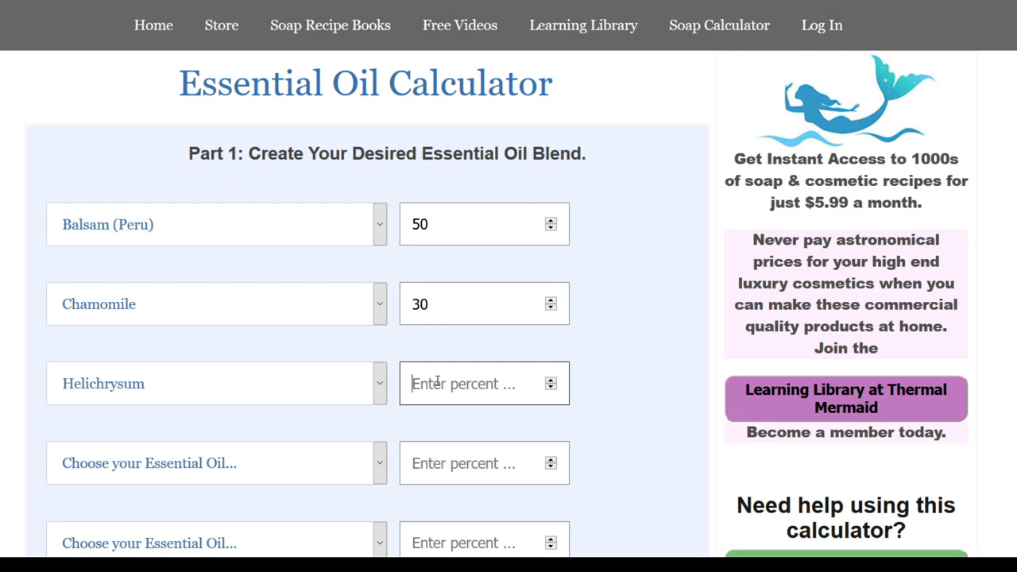
pyautogui.write('20')
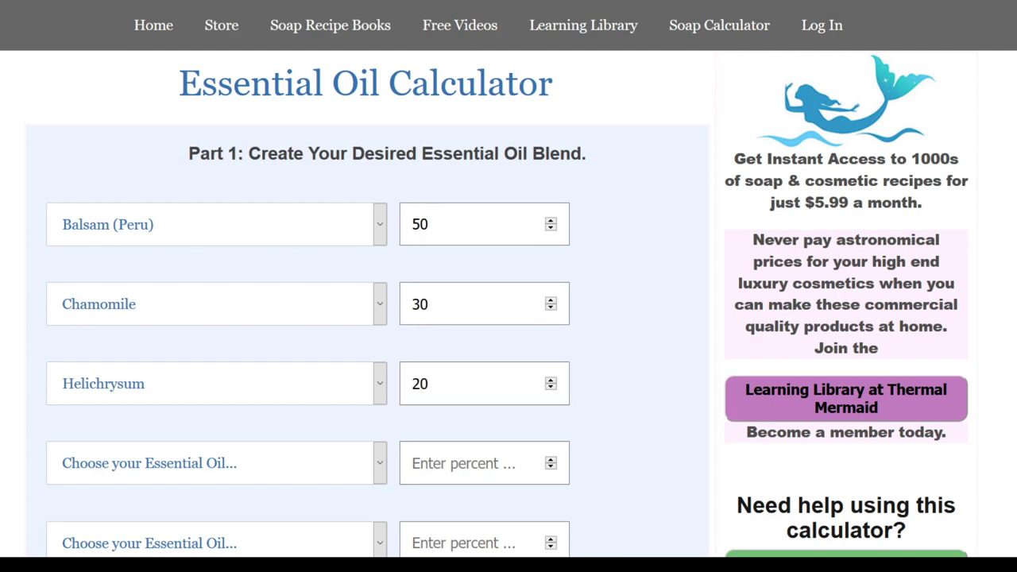
pyautogui.scroll(-5, 508, 286)
# - In Part 2, enter an amount of 100 oz. and pick Insect Repellents (Category 7)
pyautogui.scroll(-2, 509, 286)
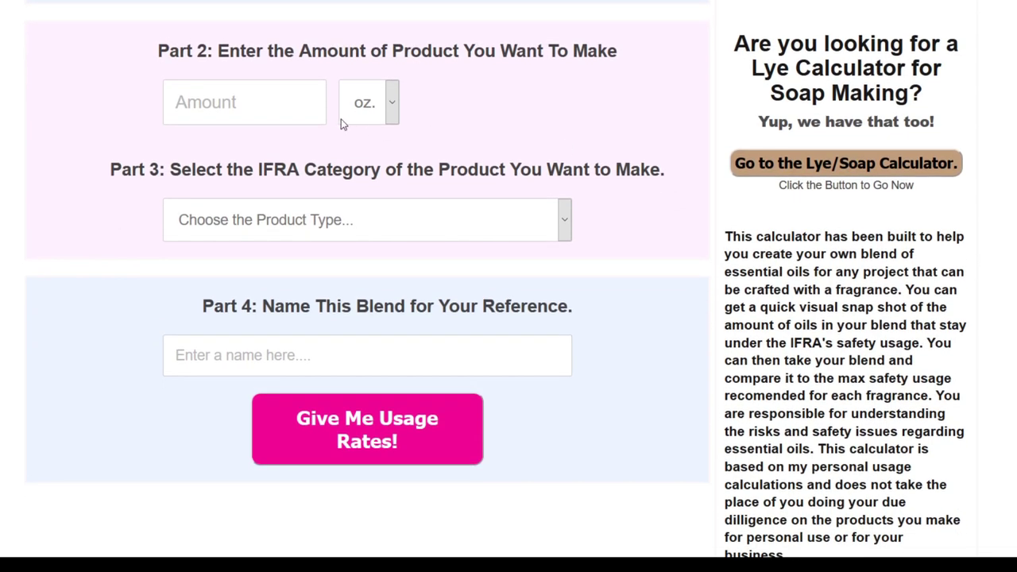
pyautogui.click(282, 106)
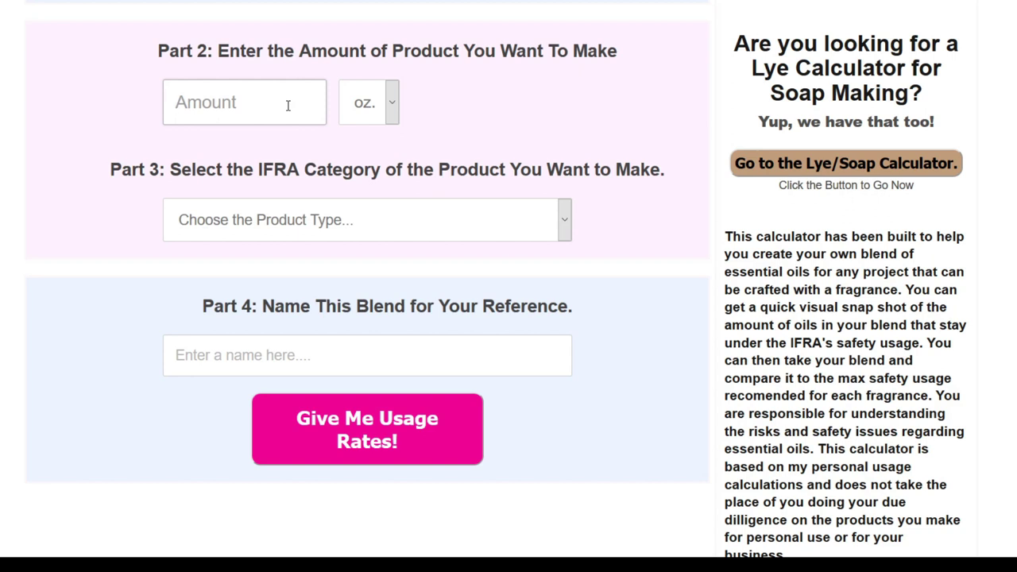
pyautogui.write('100')
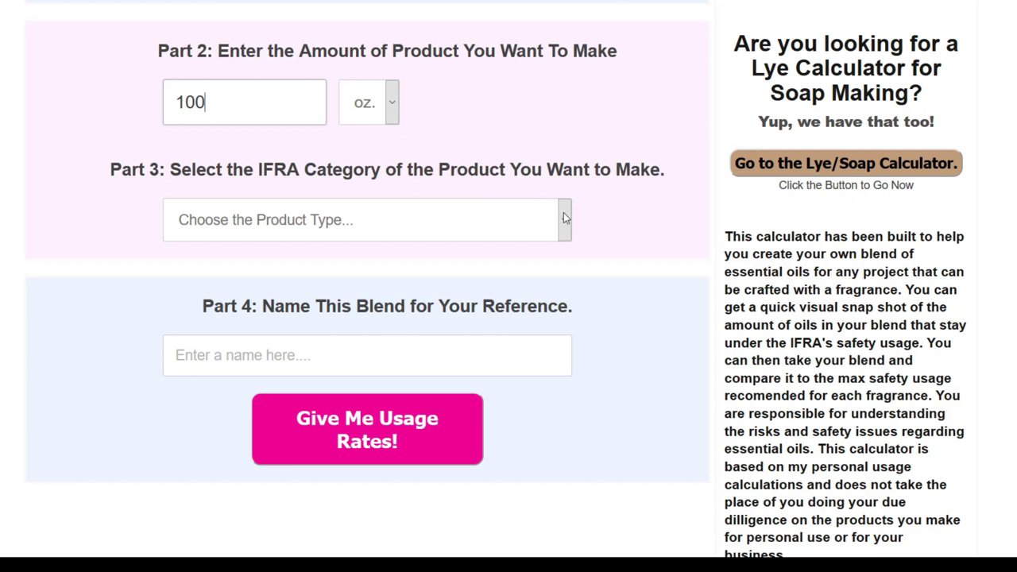
pyautogui.click(564, 219)
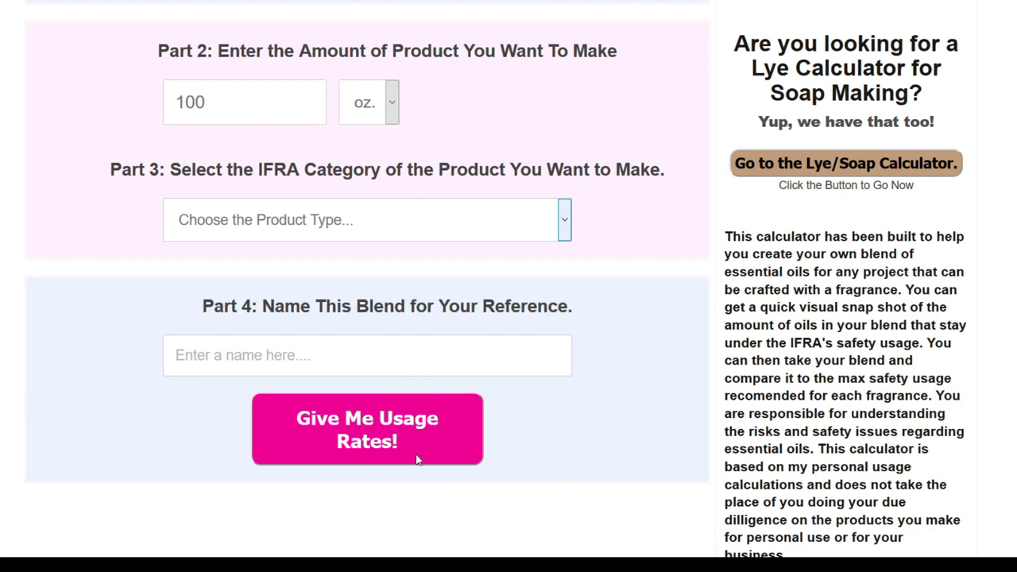
pyautogui.press('i')
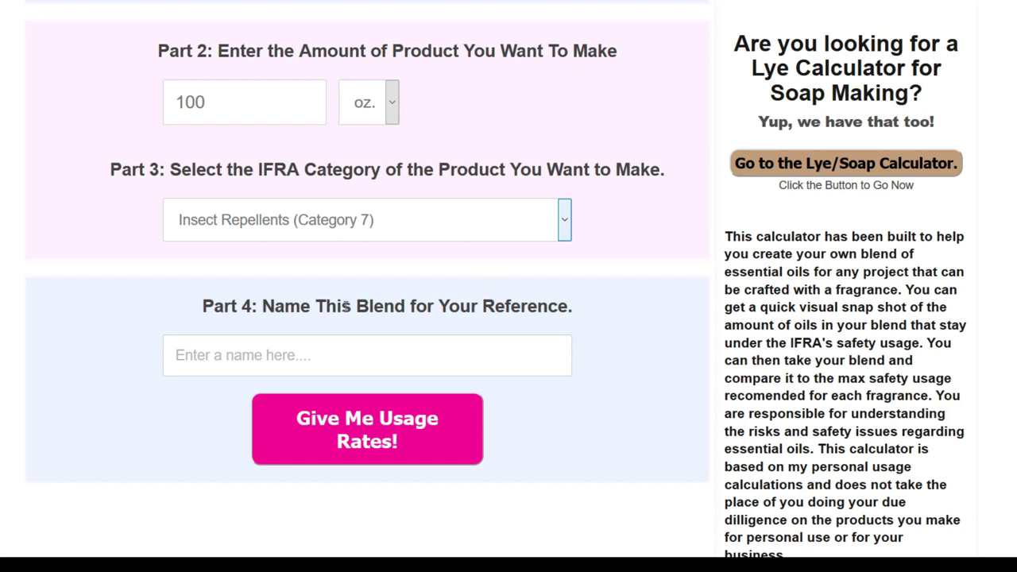
# - Name the blend 'My Super Blend' and request its usage rates
pyautogui.click(185, 367)
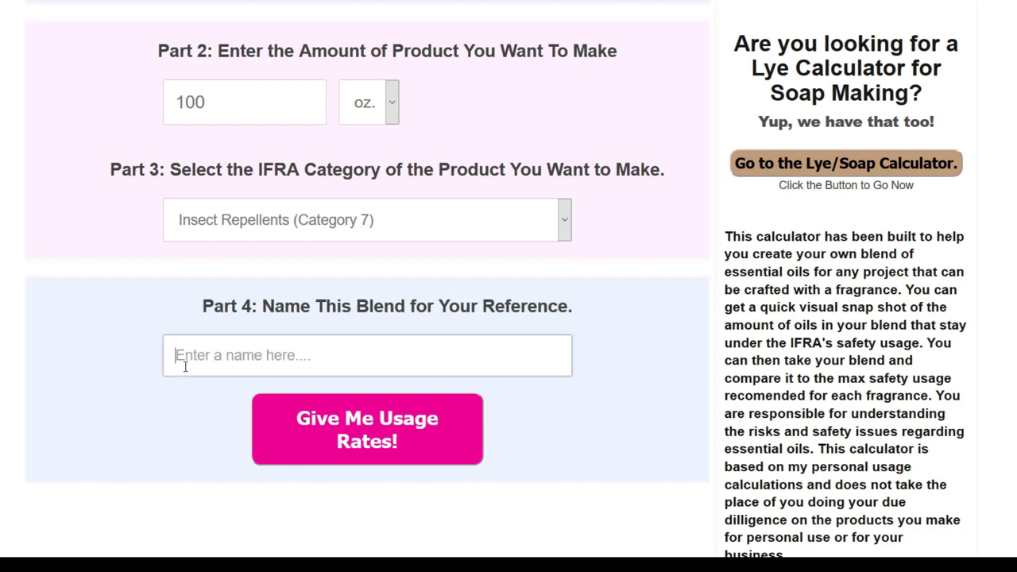
pyautogui.write('My Super')
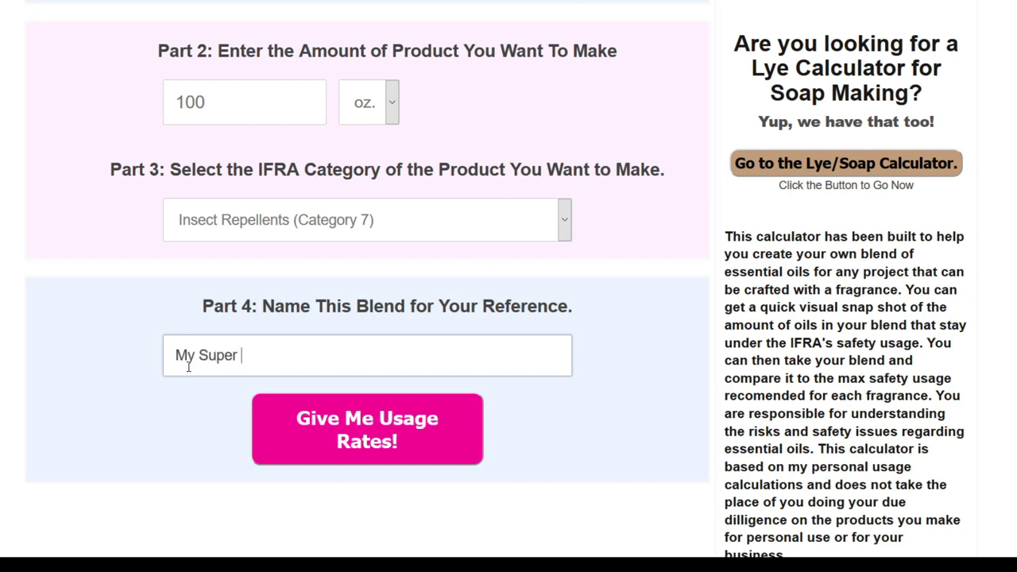
pyautogui.write('P')
pyautogui.press('BackSpace')
pyautogui.write('Blend')
pyautogui.click(382, 443)
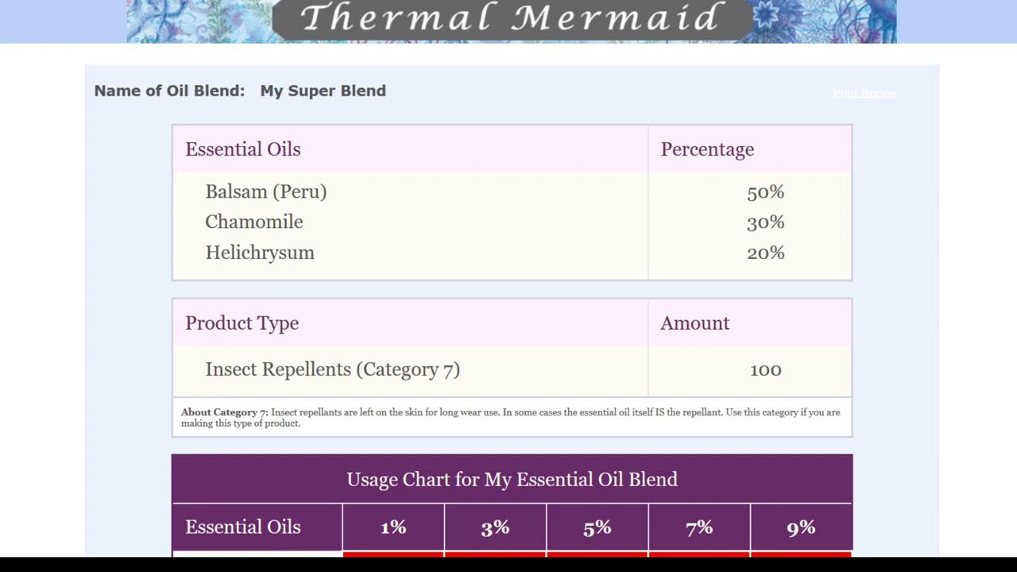
pyautogui.scroll(-4, 509, 286)
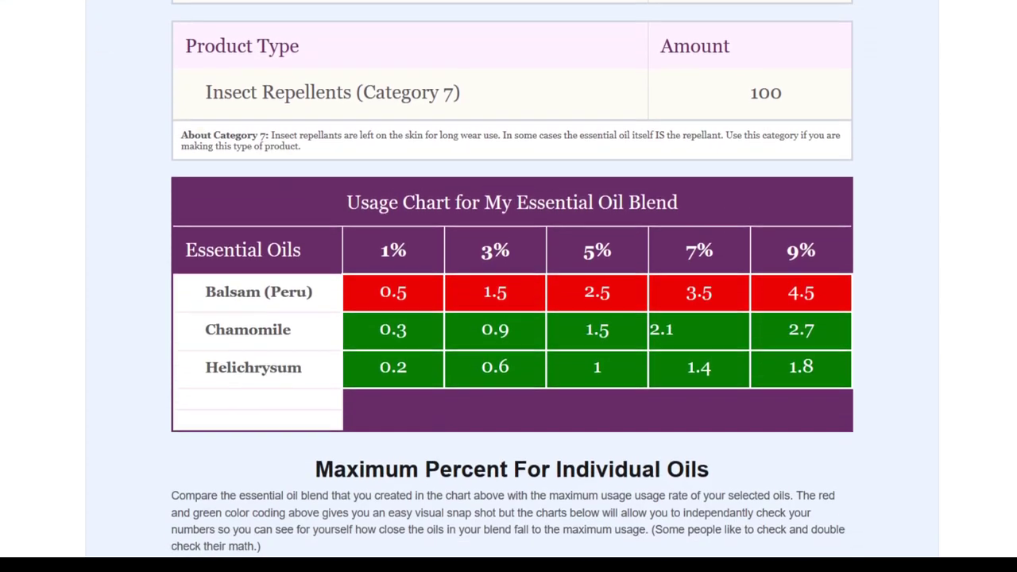
pyautogui.scroll(-1, 508, 286)
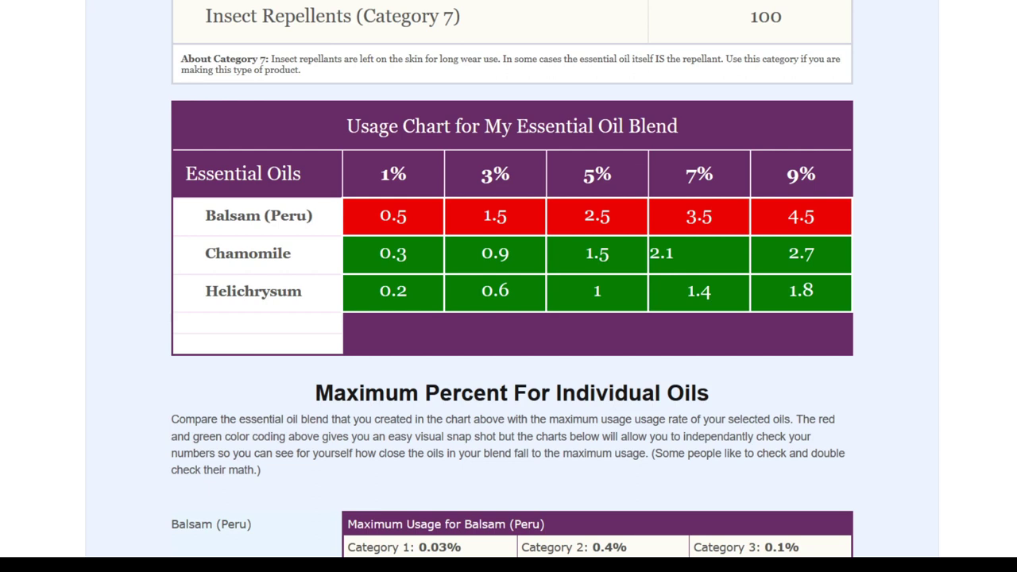
pyautogui.scroll(-2, 512, 280)
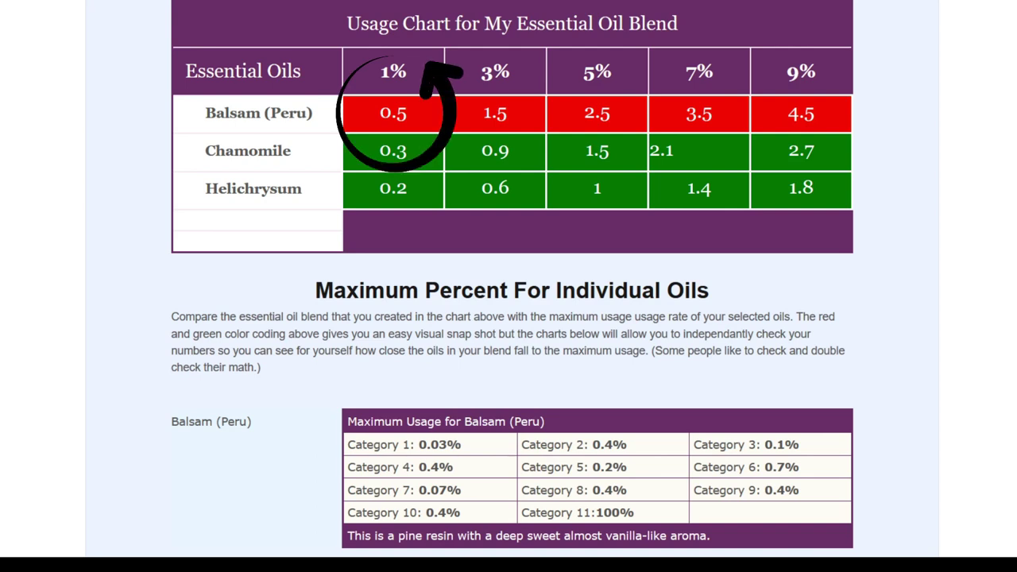
pyautogui.scroll(-3, 509, 286)
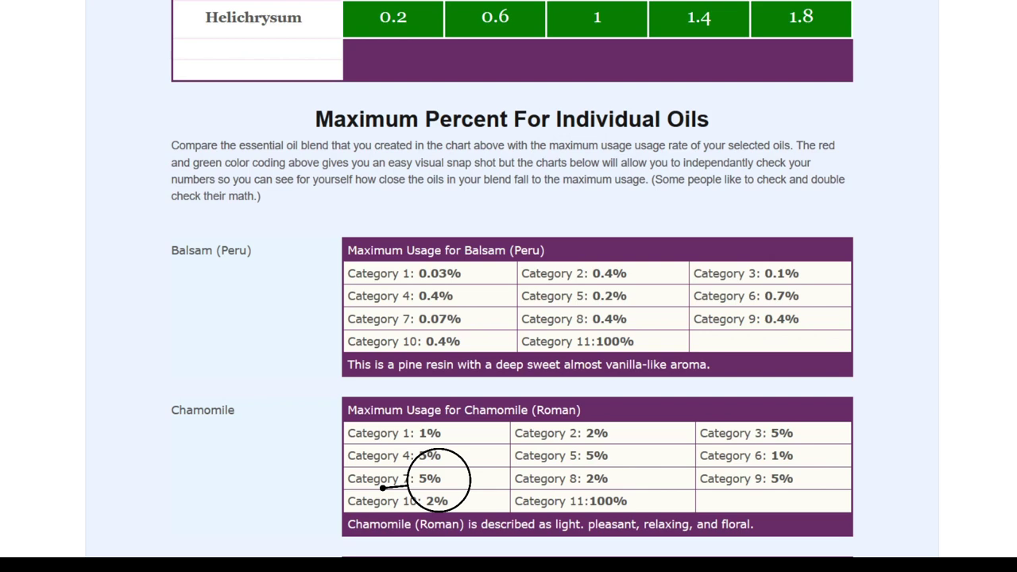
pyautogui.scroll(2, 509, 287)
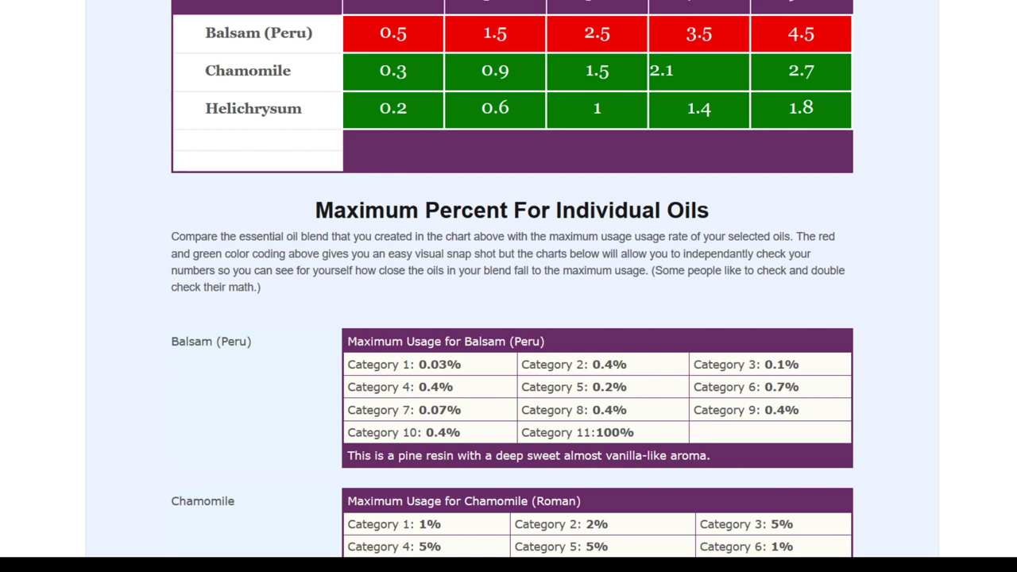
# - Scroll through the blend results and Notes box, then back to the top
pyautogui.scroll(-3, 508, 286)
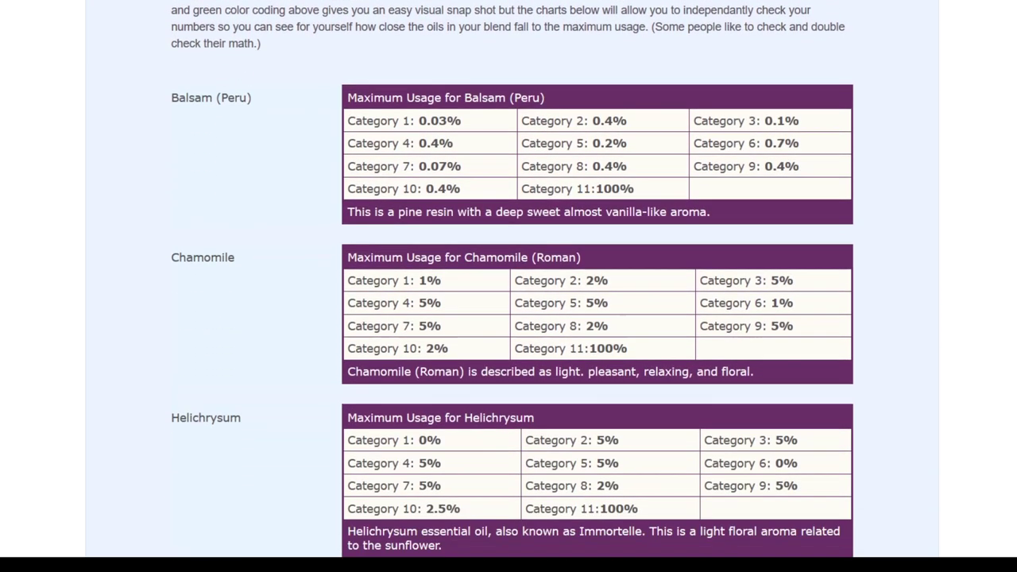
pyautogui.moveTo(379, 488); pyautogui.dragTo(424, 480)
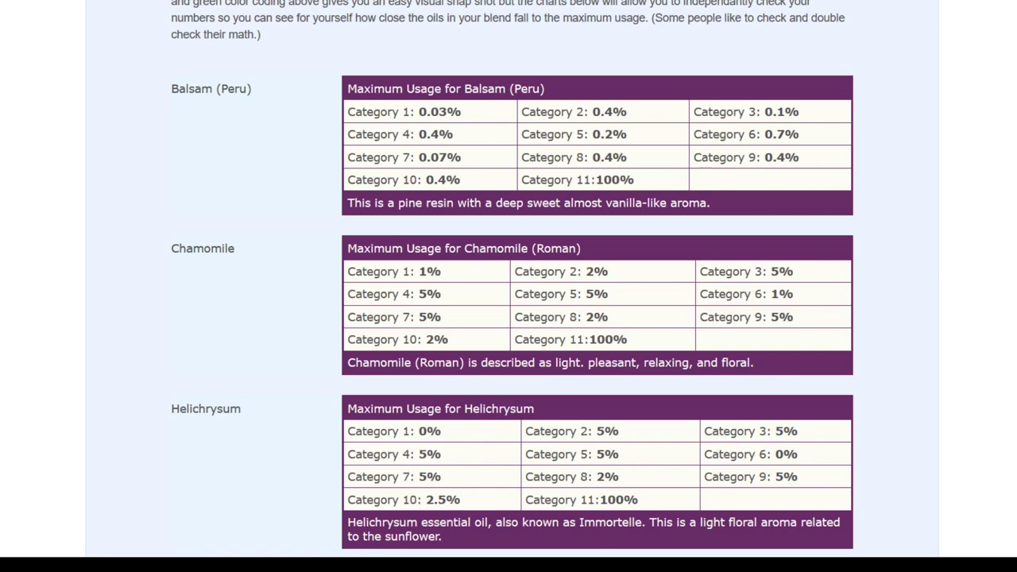
pyautogui.scroll(4, 512, 286)
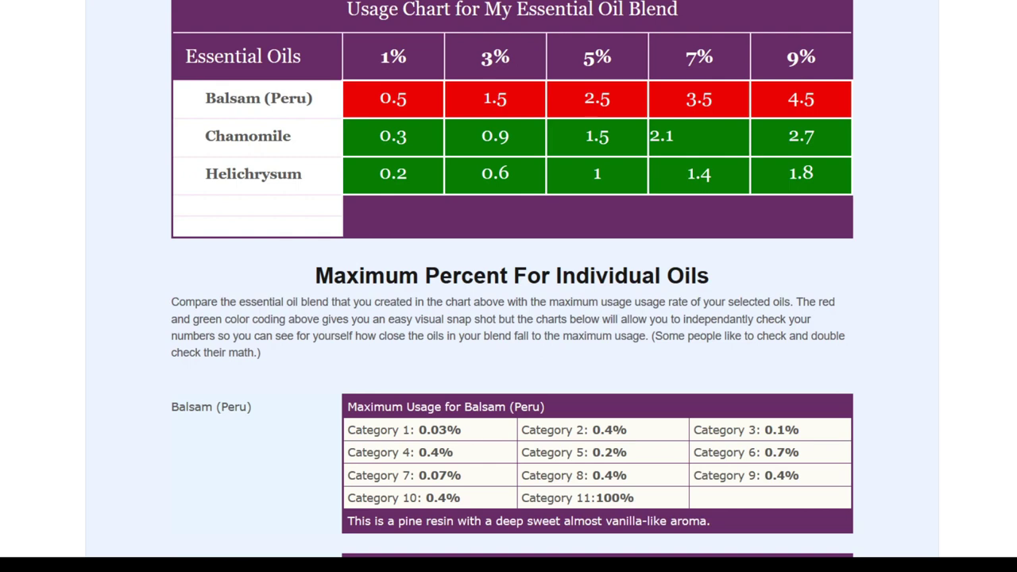
pyautogui.scroll(-5, 512, 286)
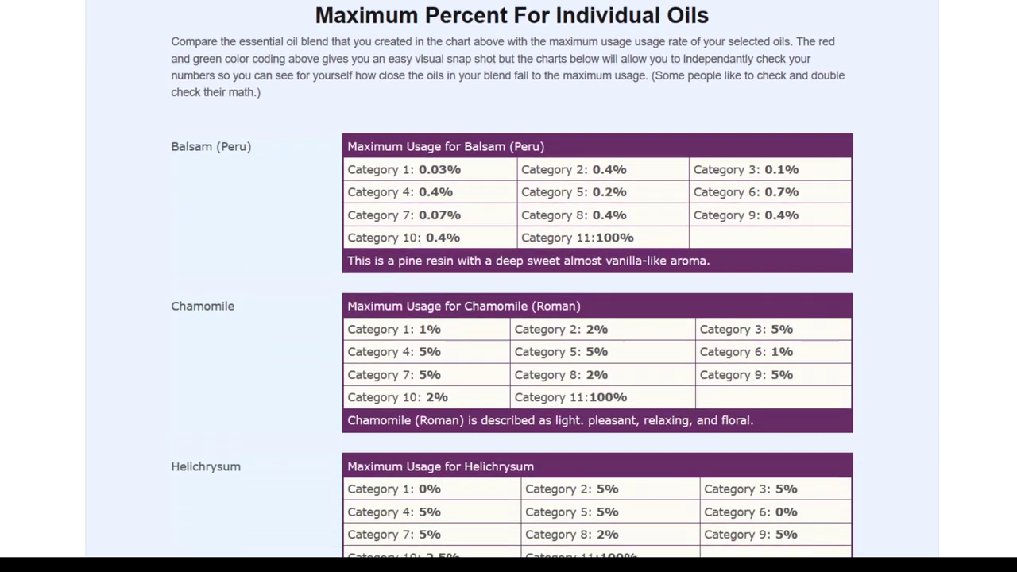
pyautogui.scroll(-2, 511, 286)
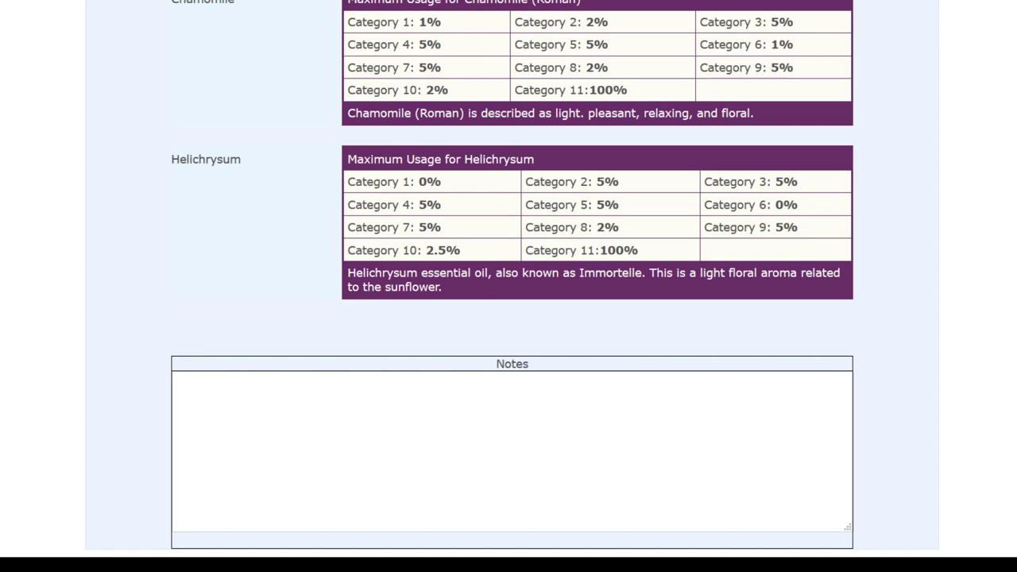
pyautogui.scroll(9, 512, 286)
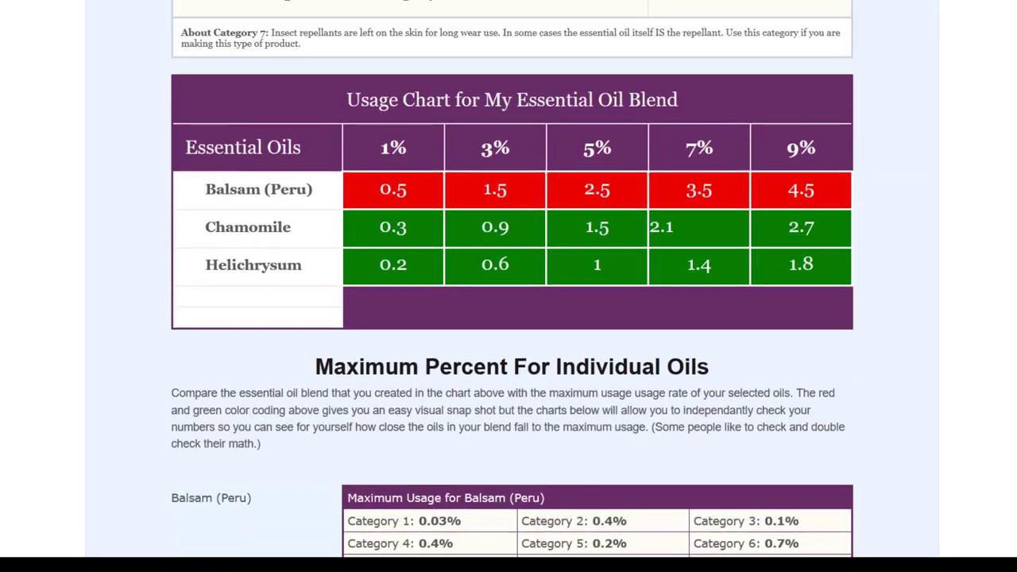
pyautogui.scroll(4, 512, 286)
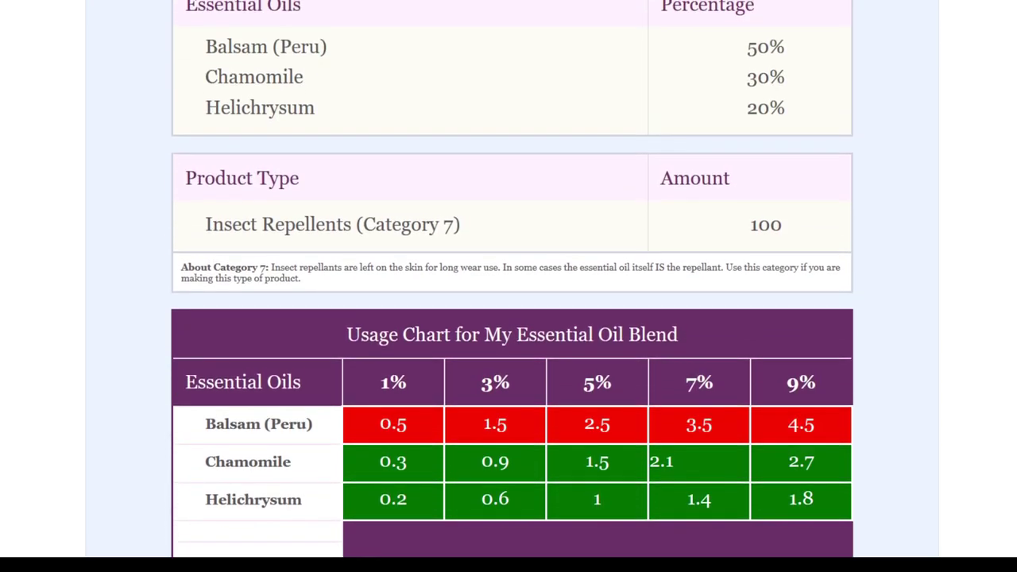
pyautogui.scroll(1, 512, 286)
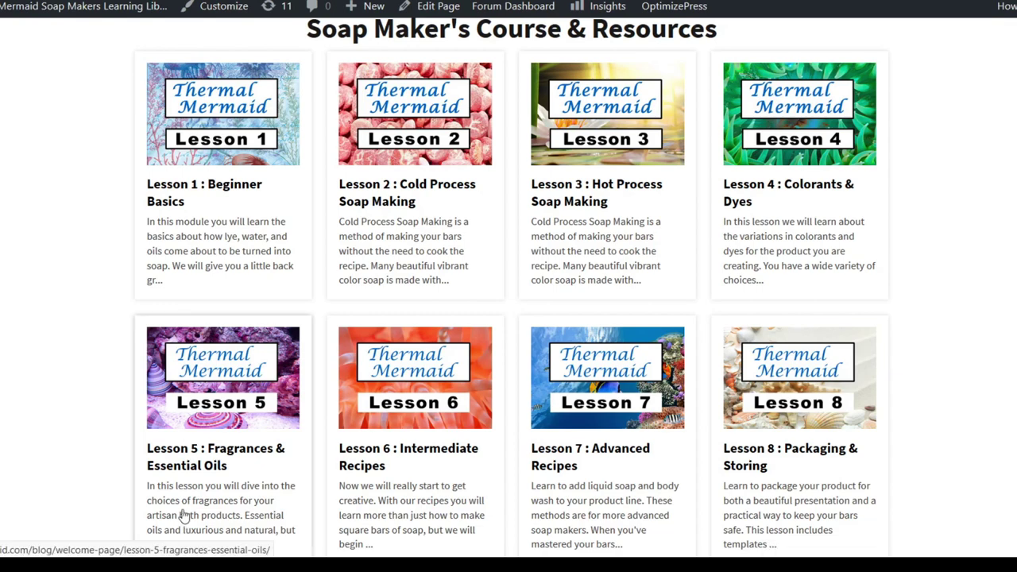
# - Open Lesson 5 : Fragrances & Essential Oils and scroll down to its sub-lessons 5.1–5.6
pyautogui.click(187, 466)
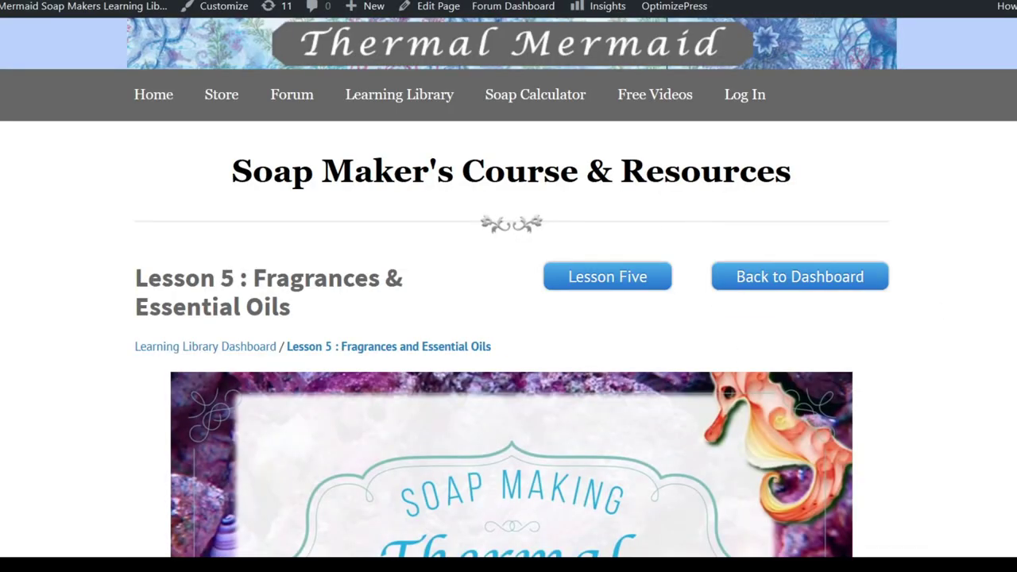
pyautogui.scroll(-3, 509, 318)
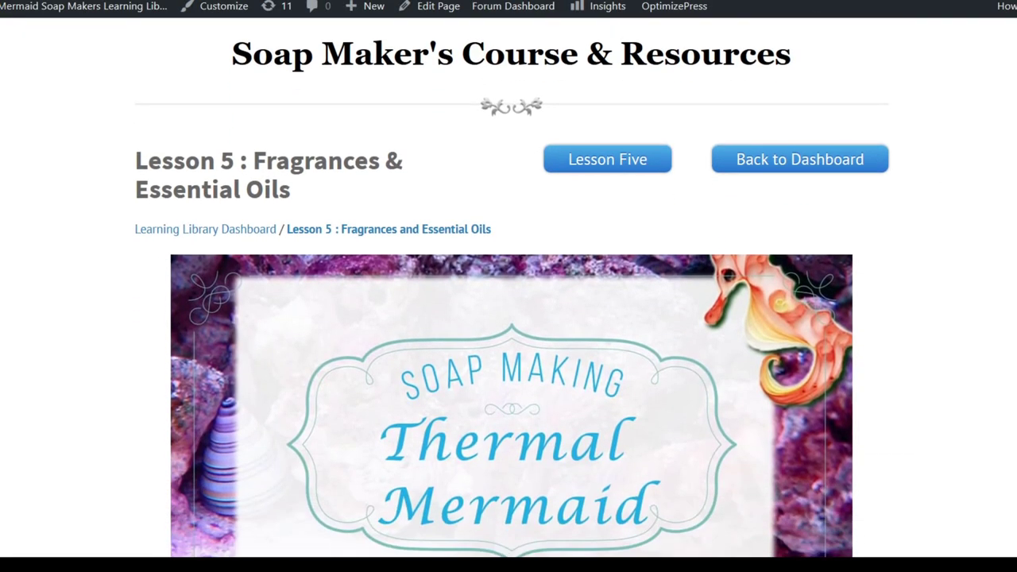
pyautogui.scroll(-2, 508, 318)
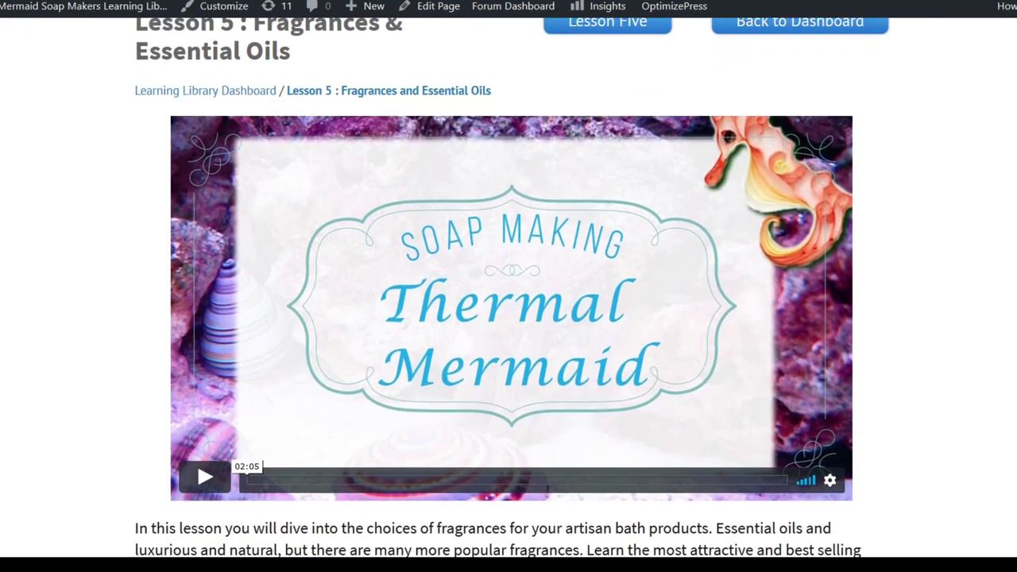
pyautogui.scroll(-3, 509, 318)
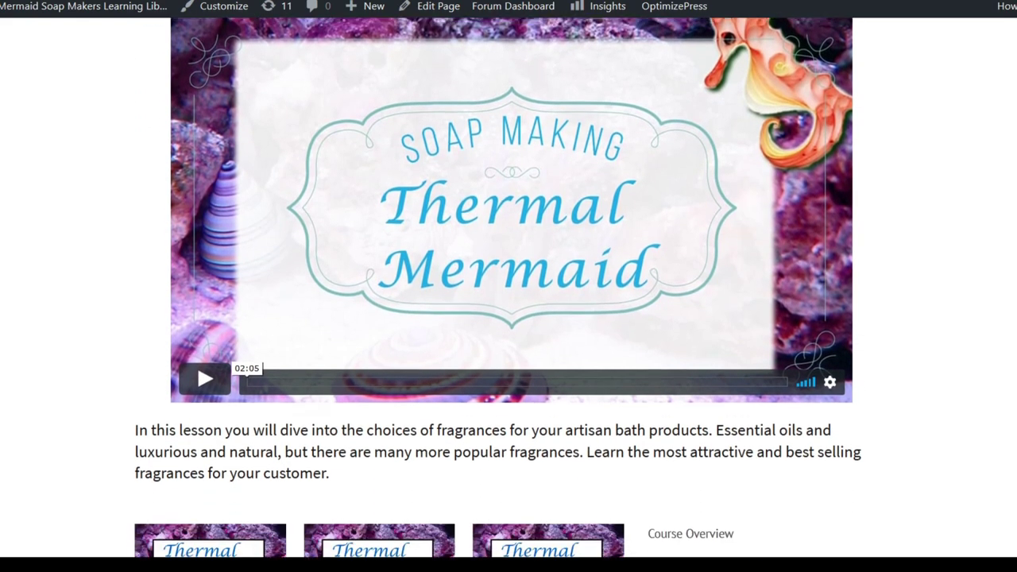
pyautogui.scroll(-2, 508, 318)
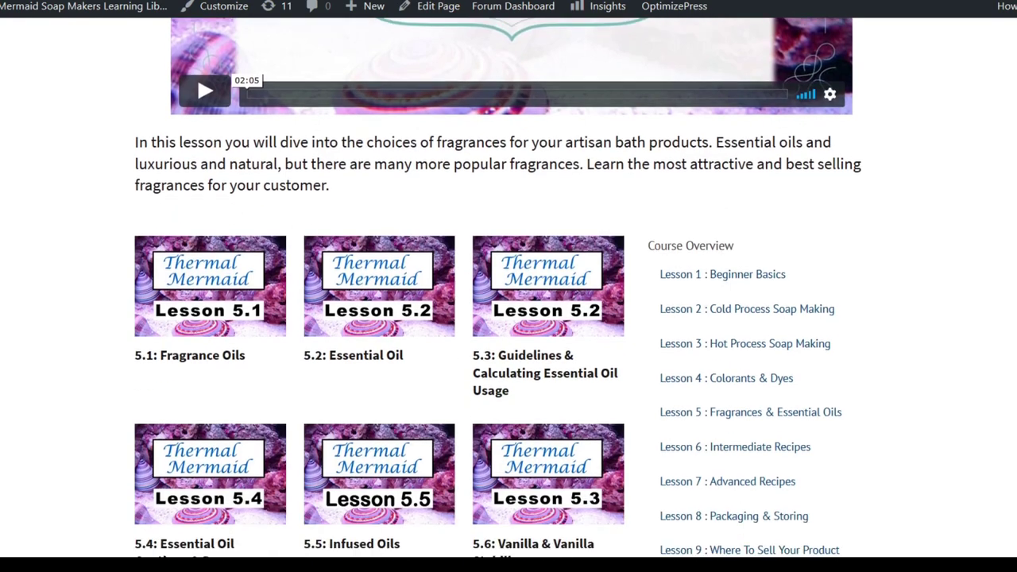
pyautogui.scroll(-1, 508, 318)
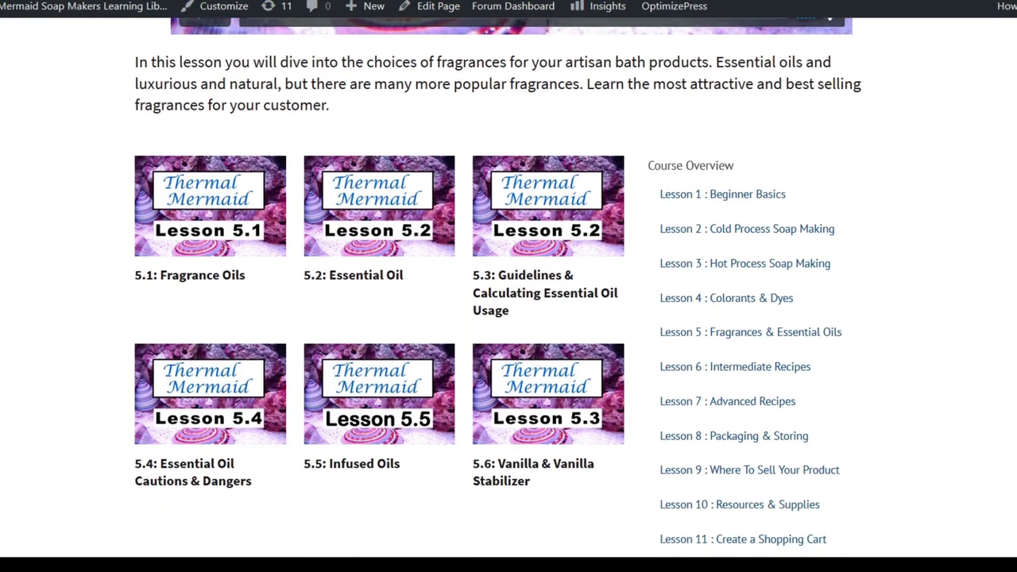